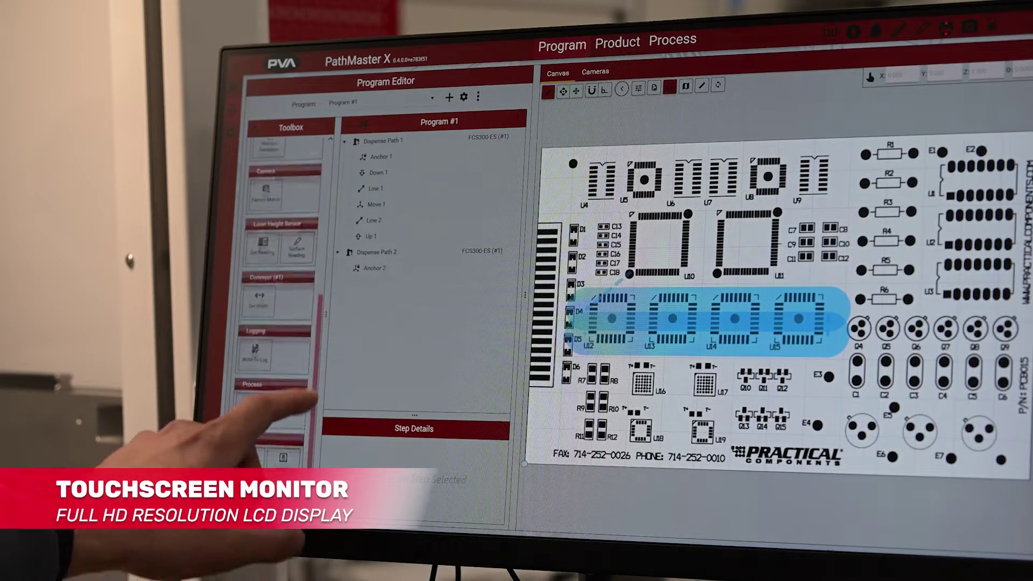
pyautogui.scroll(-5, 323, 323)
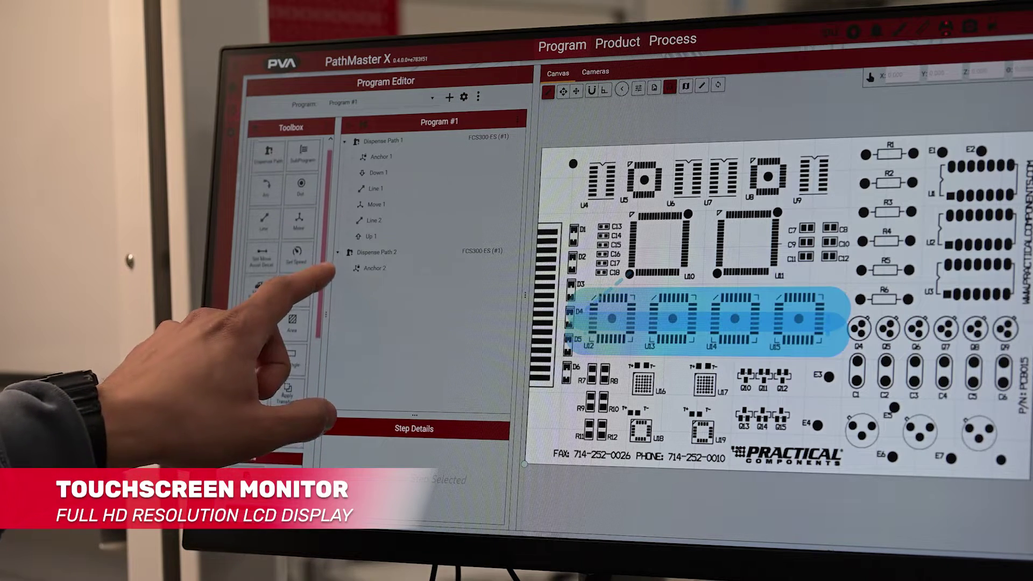
pyautogui.click(298, 221)
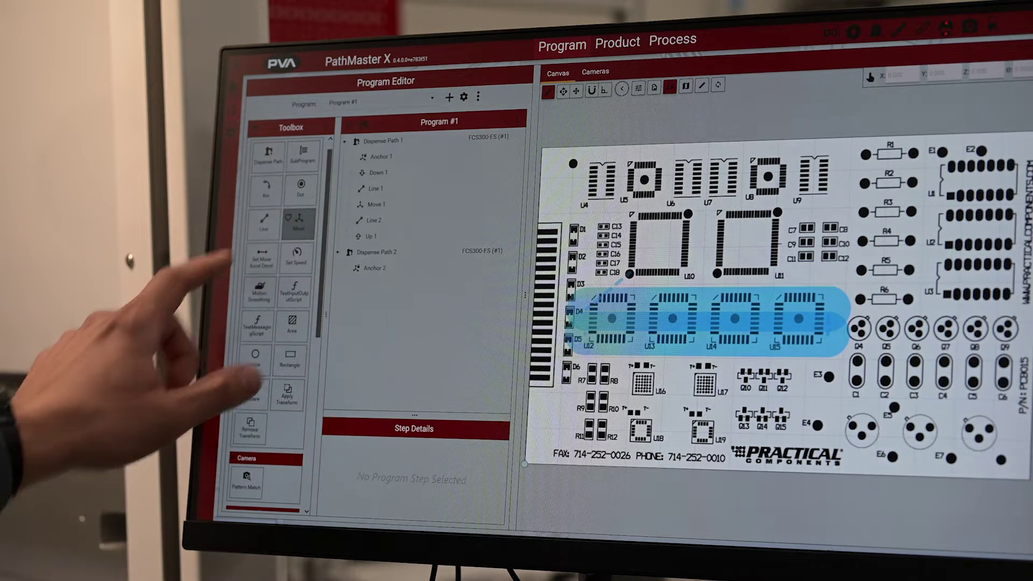
pyautogui.click(263, 220)
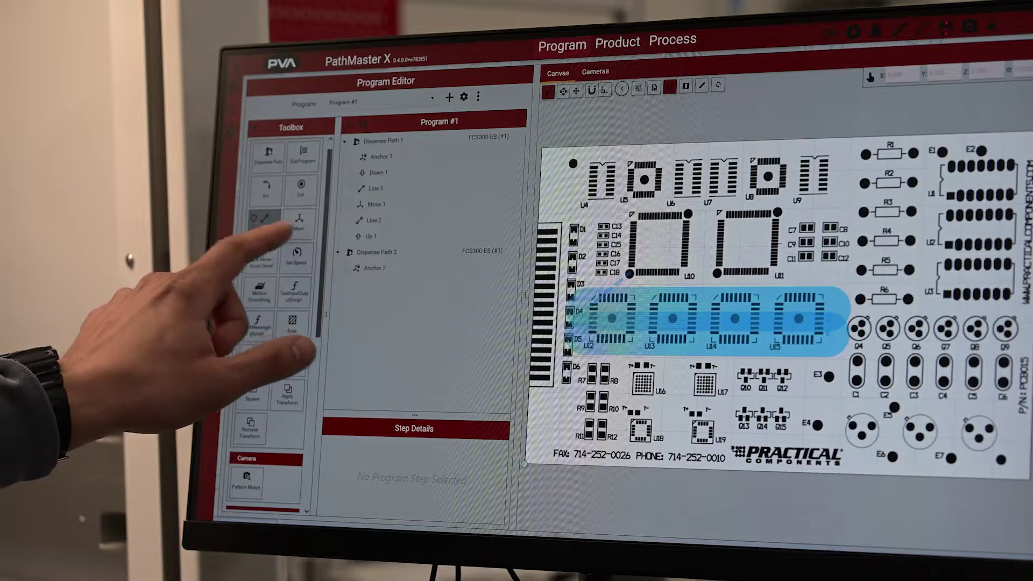
pyautogui.scroll(-3, 258, 269)
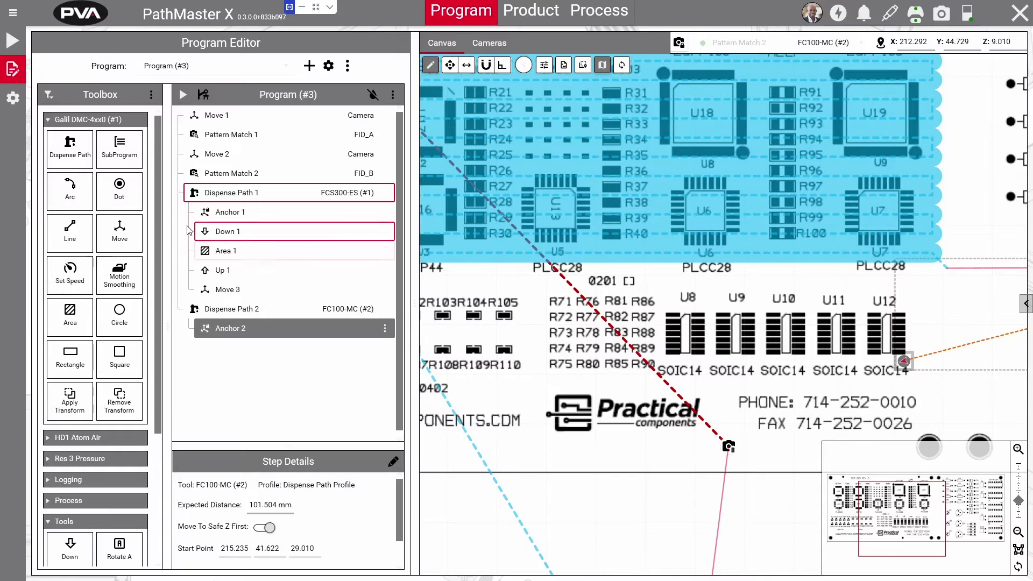
# Set the fill angle of Area 1 to 90 degrees
pyautogui.moveTo(139, 255); pyautogui.dragTo(666, 363)
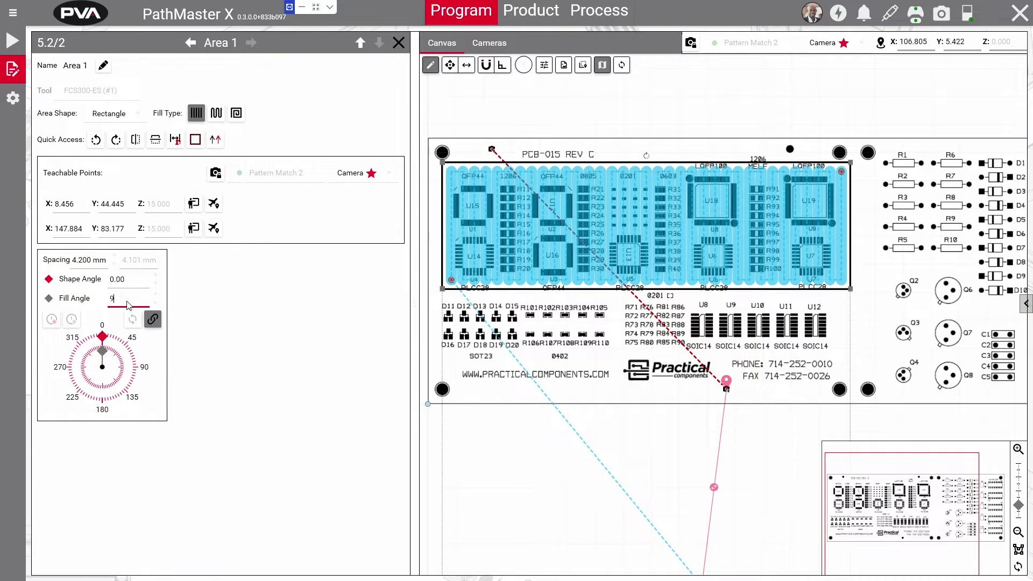
pyautogui.write('0')
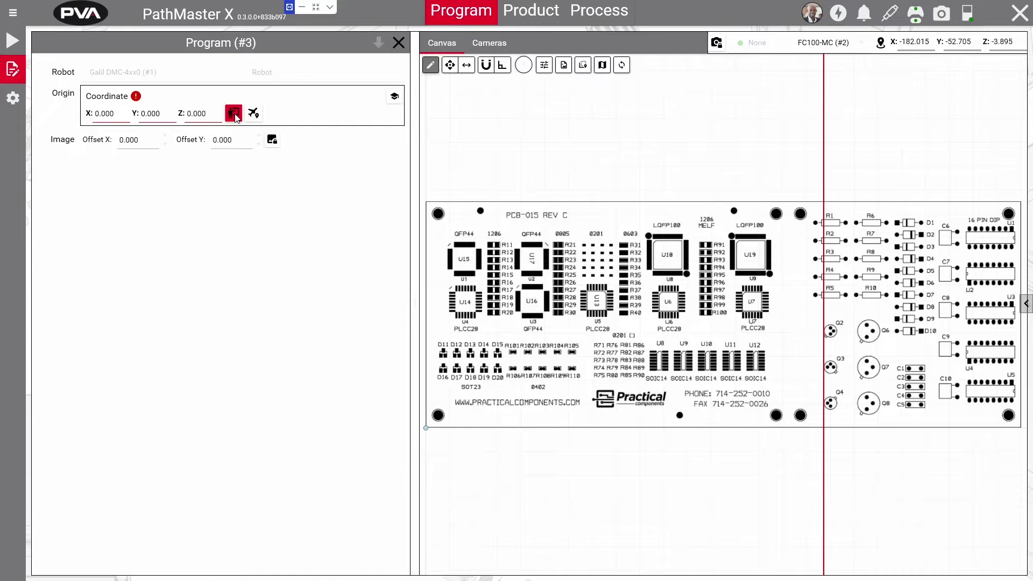
# Teach the program origin from the current position, X -182.015, Y -52.705, Z -3.895, and accept it
pyautogui.click(235, 113)
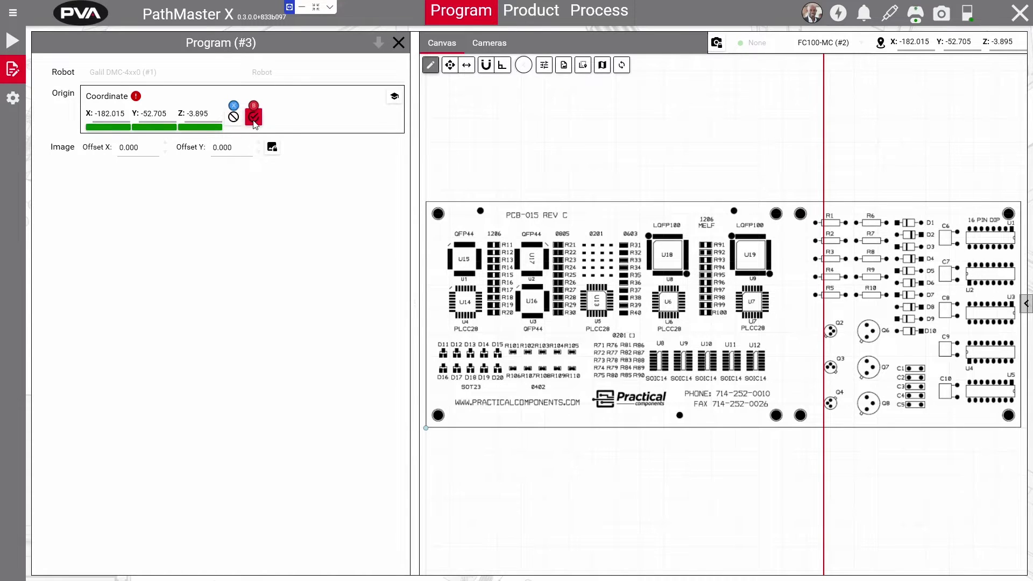
pyautogui.click(254, 121)
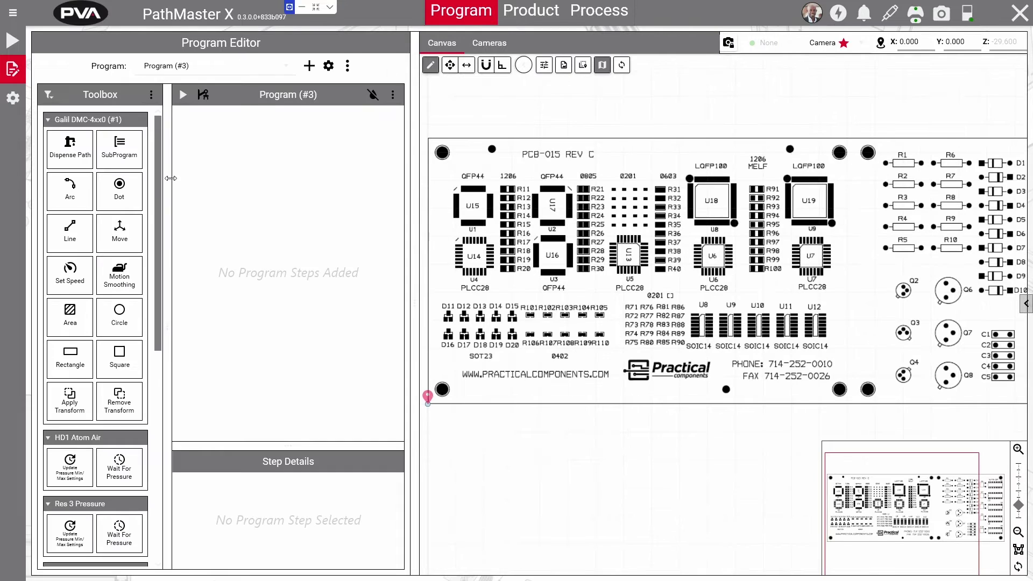
# Add a Move step to the small fiducial near the board's upper-left corner and assign it the Camera tool
pyautogui.moveTo(111, 240); pyautogui.dragTo(480, 171)
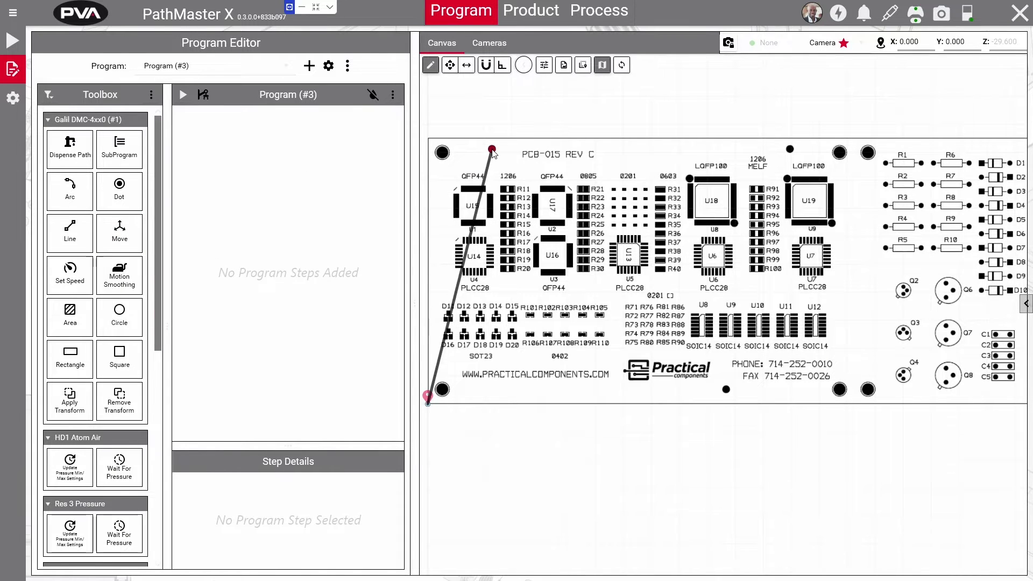
pyautogui.moveTo(492, 153); pyautogui.dragTo(492, 153)
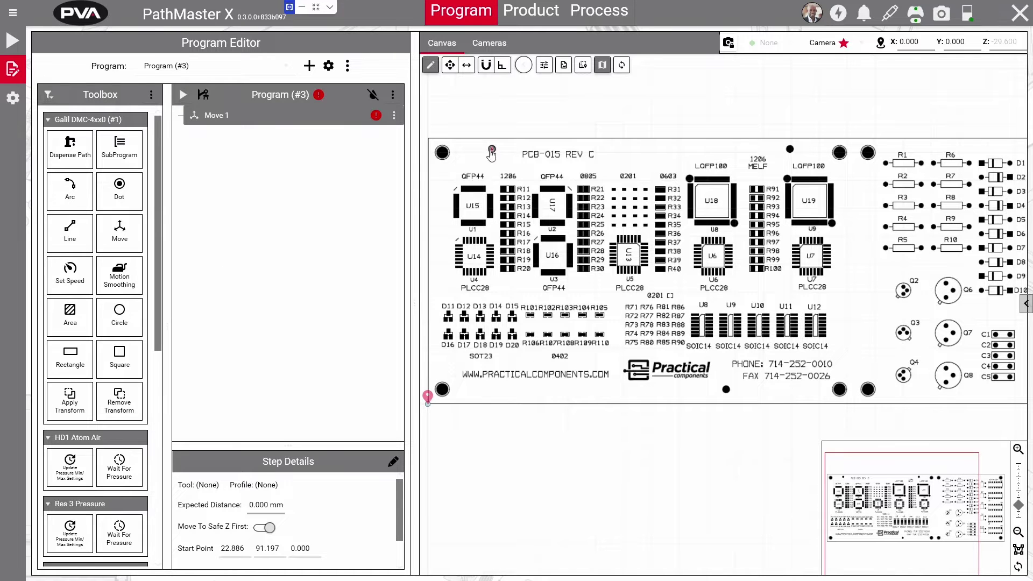
pyautogui.click(404, 129)
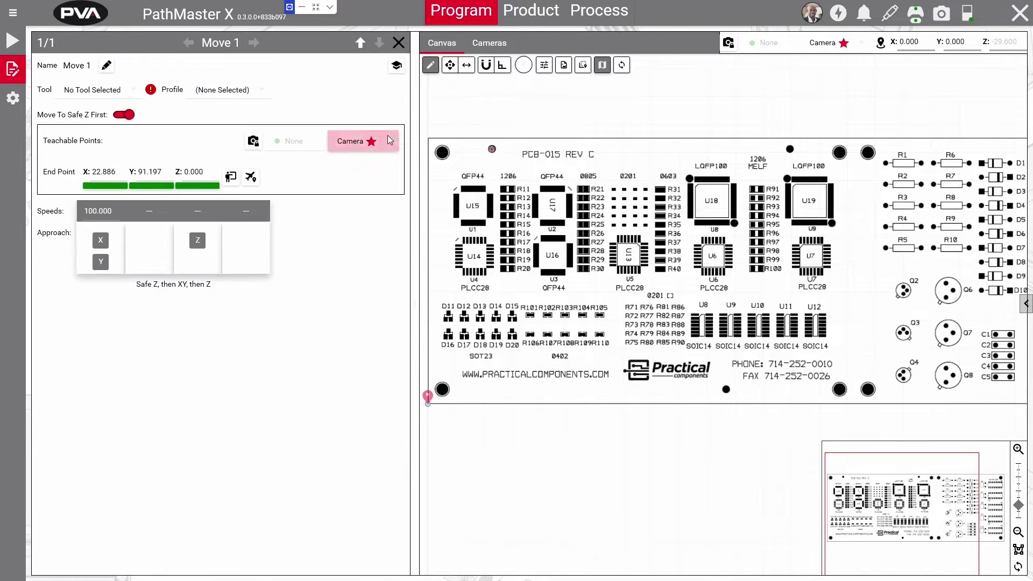
pyautogui.click(130, 92)
pyautogui.click(94, 132)
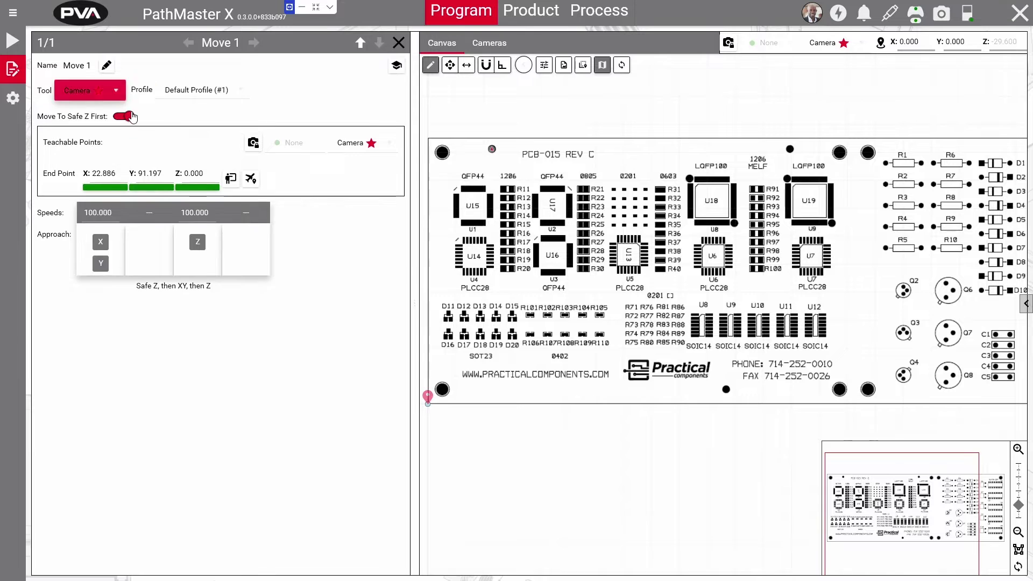
# Place an Area step at component U14 and stretch it to cover the component block up to U19
pyautogui.click(454, 285)
pyautogui.moveTo(563, 256); pyautogui.dragTo(556, 256)
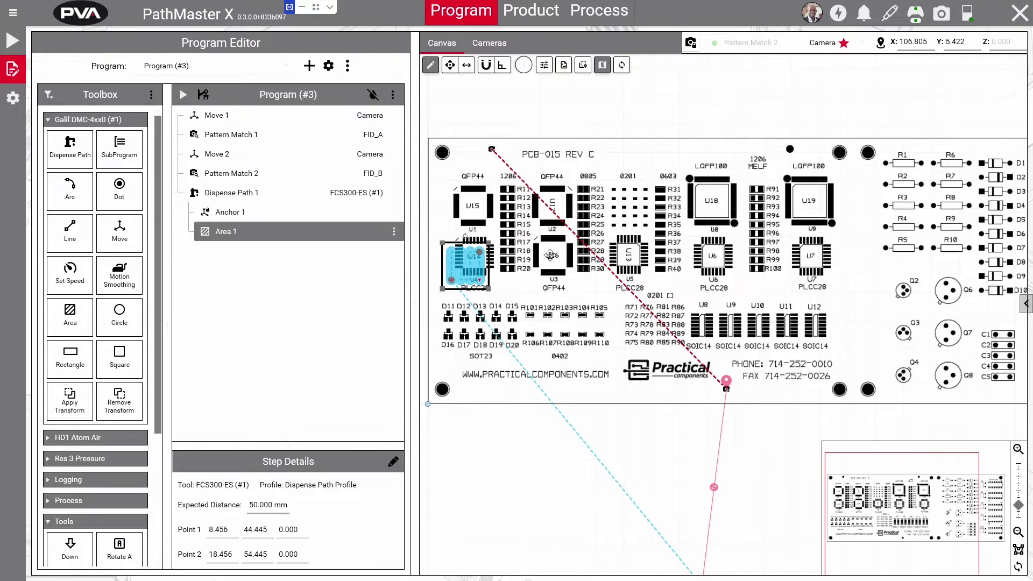
pyautogui.moveTo(491, 246); pyautogui.dragTo(977, 133)
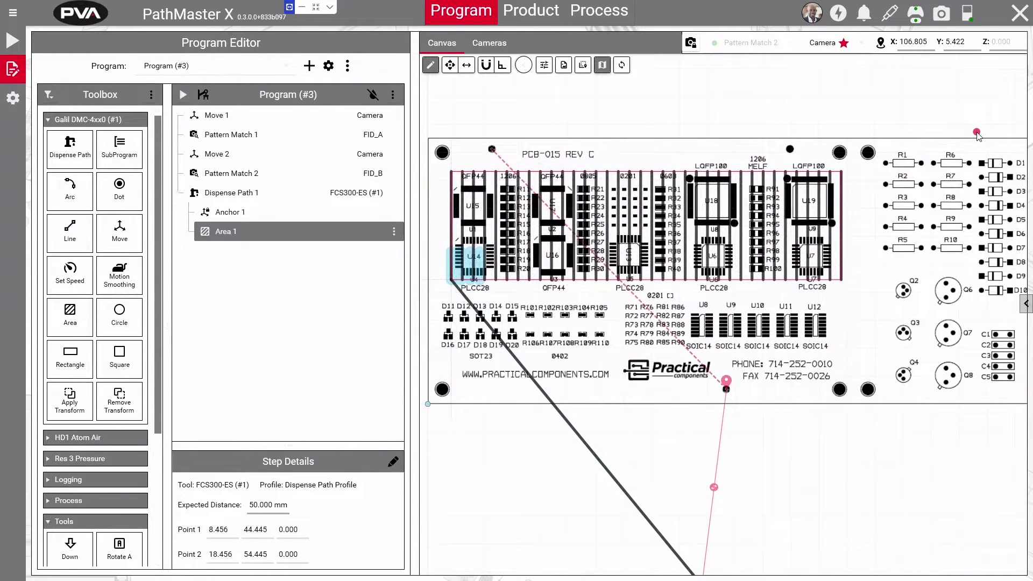
pyautogui.moveTo(978, 133); pyautogui.dragTo(977, 133)
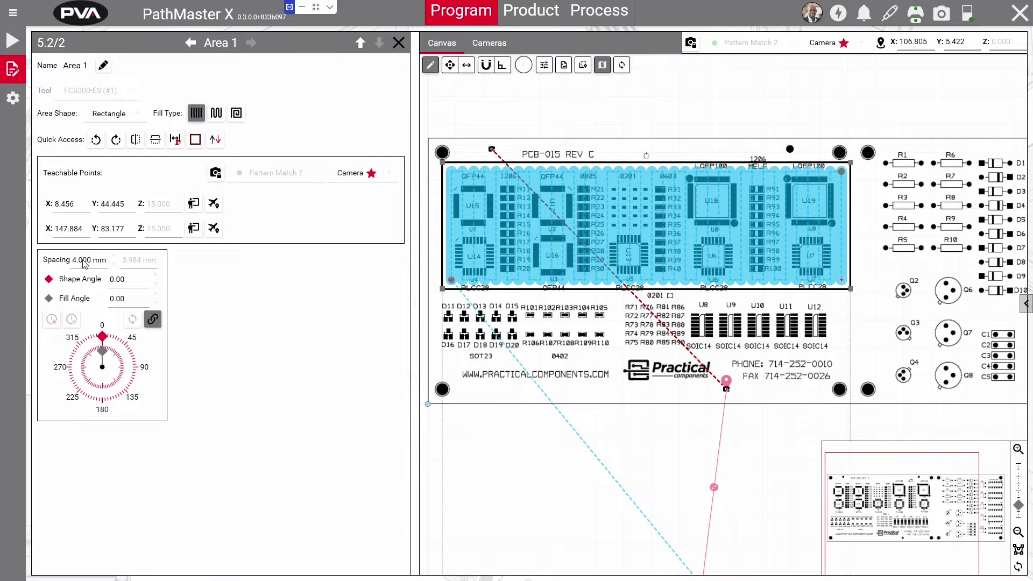
# Give Area 1 a spacing of 4.2 mm, a fill angle of 90 degrees and the straight-line fill type
pyautogui.write('4')
pyautogui.write('4.2')
pyautogui.press('Tab')
pyautogui.press('Tab')
pyautogui.write('90')
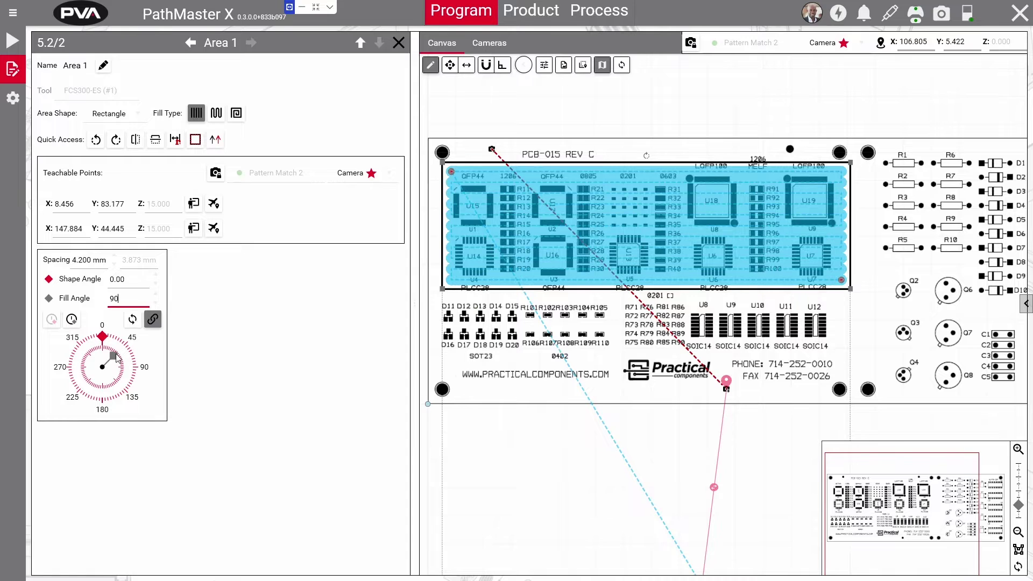
pyautogui.moveTo(115, 354); pyautogui.dragTo(136, 371)
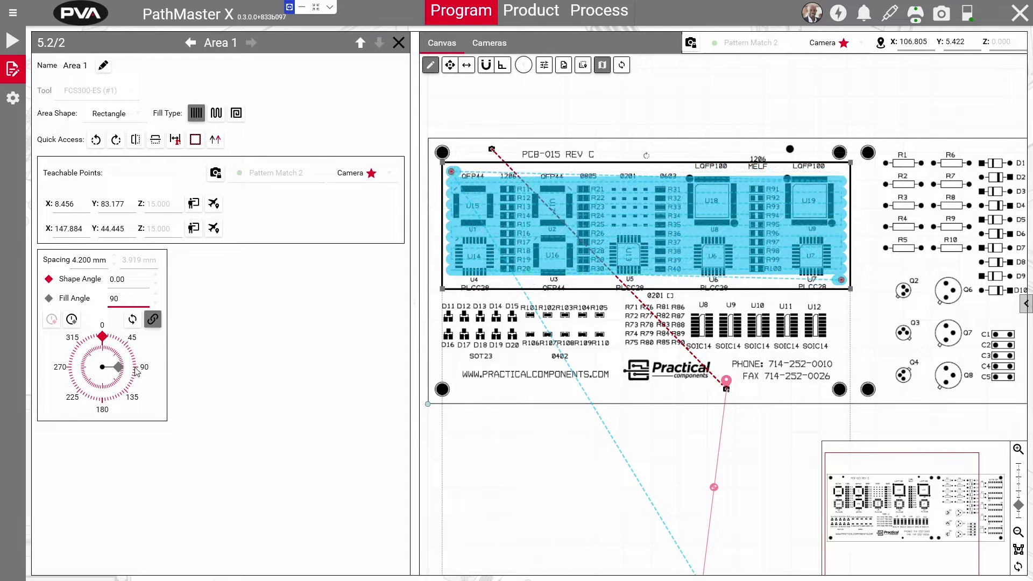
pyautogui.click(240, 330)
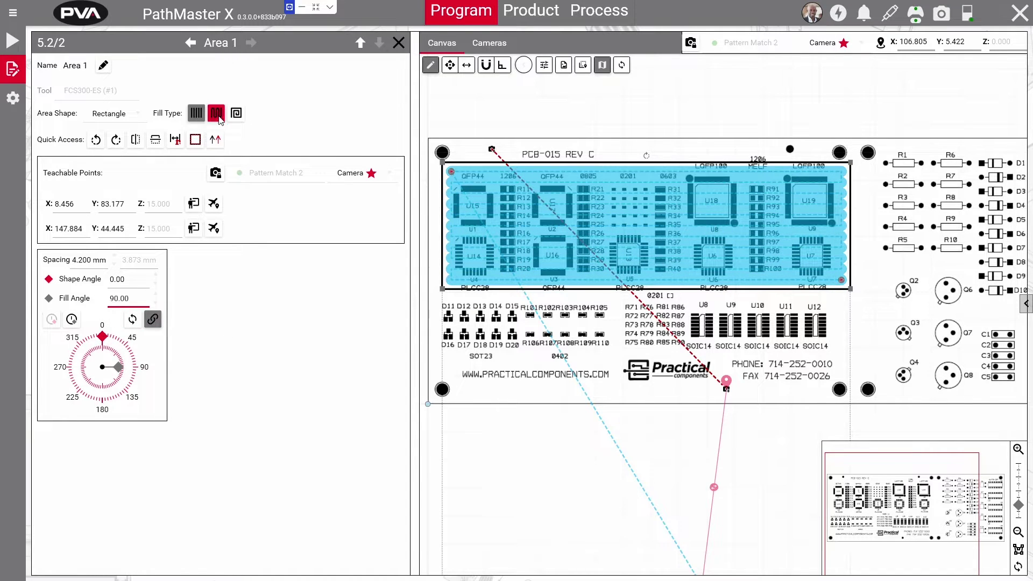
pyautogui.click(196, 113)
pyautogui.doubleClick(78, 260)
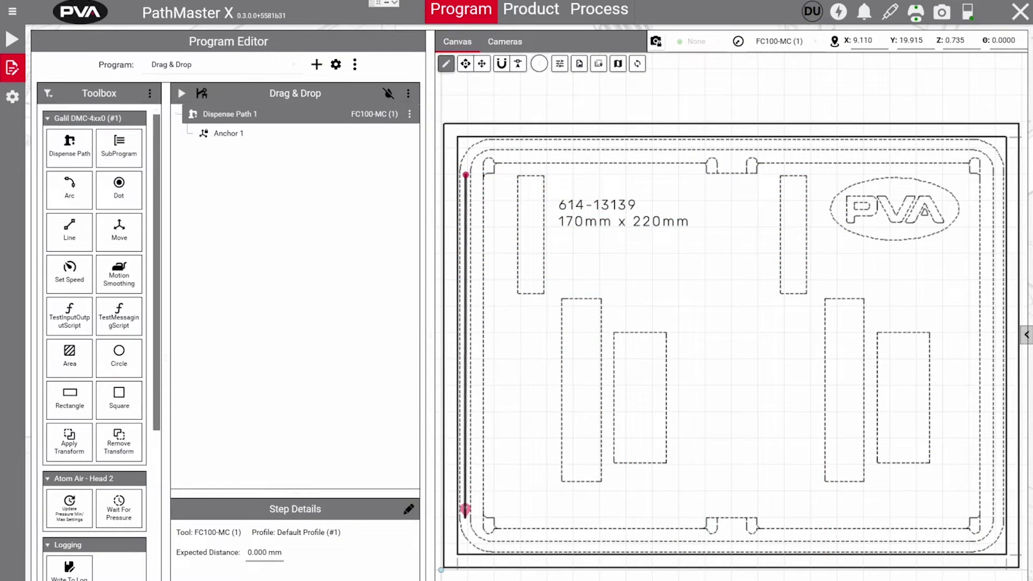
# Trace the outer channel's left and top sides with dispense lines, joining them with an arc and rounding the upper-right corner with another
pyautogui.click(466, 509)
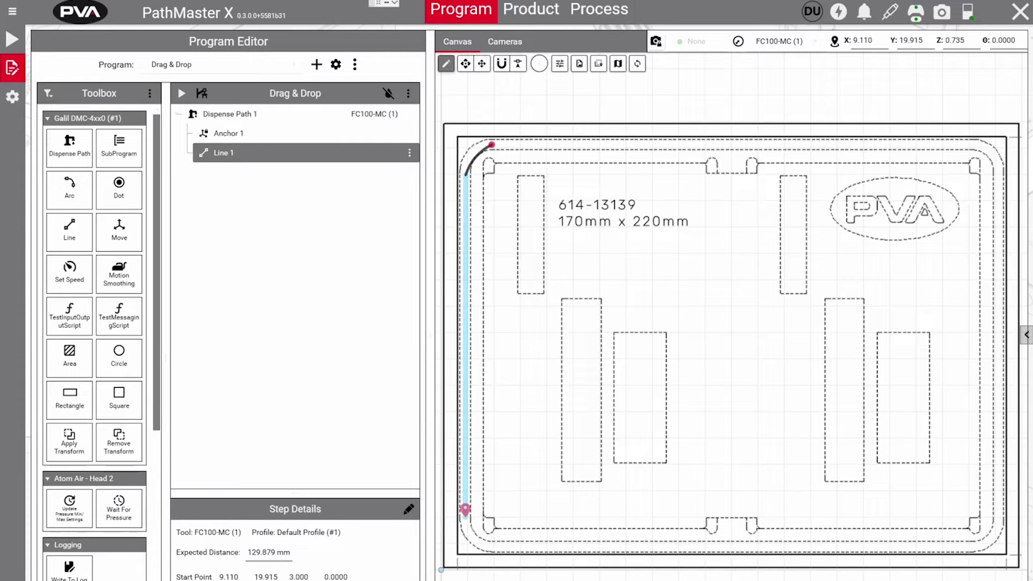
pyautogui.click(491, 144)
pyautogui.press('l')
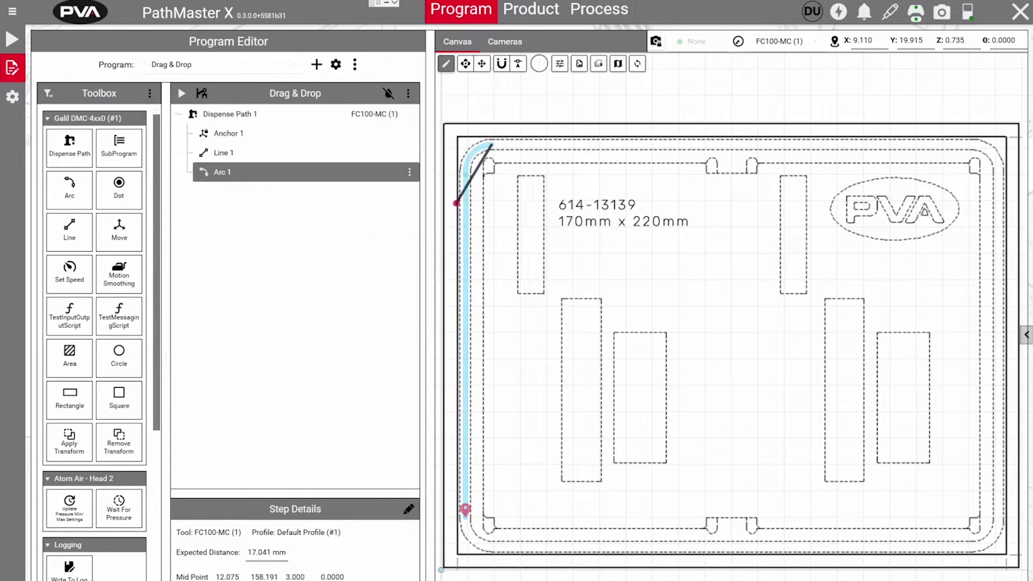
pyautogui.click(969, 145)
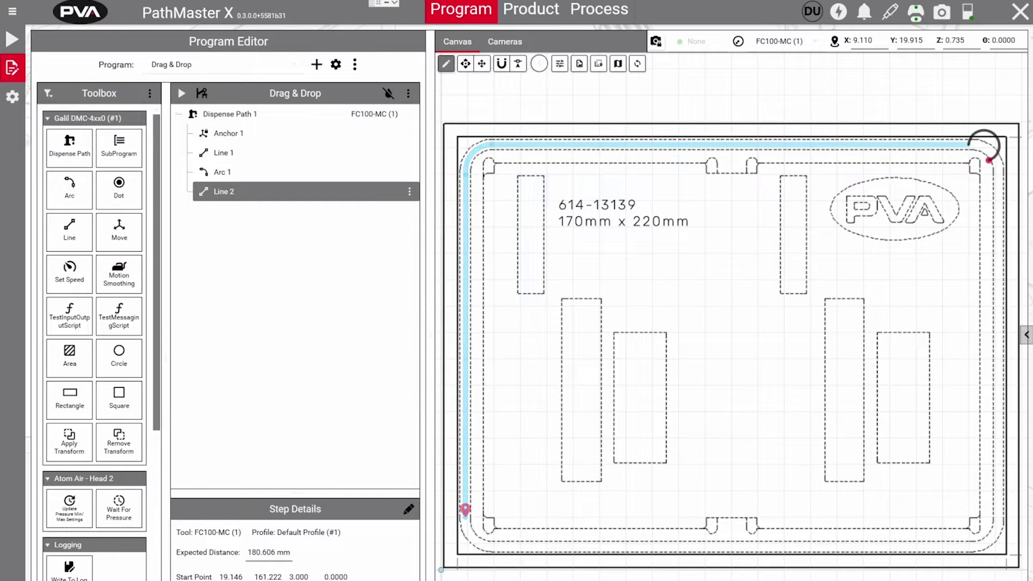
pyautogui.click(996, 150)
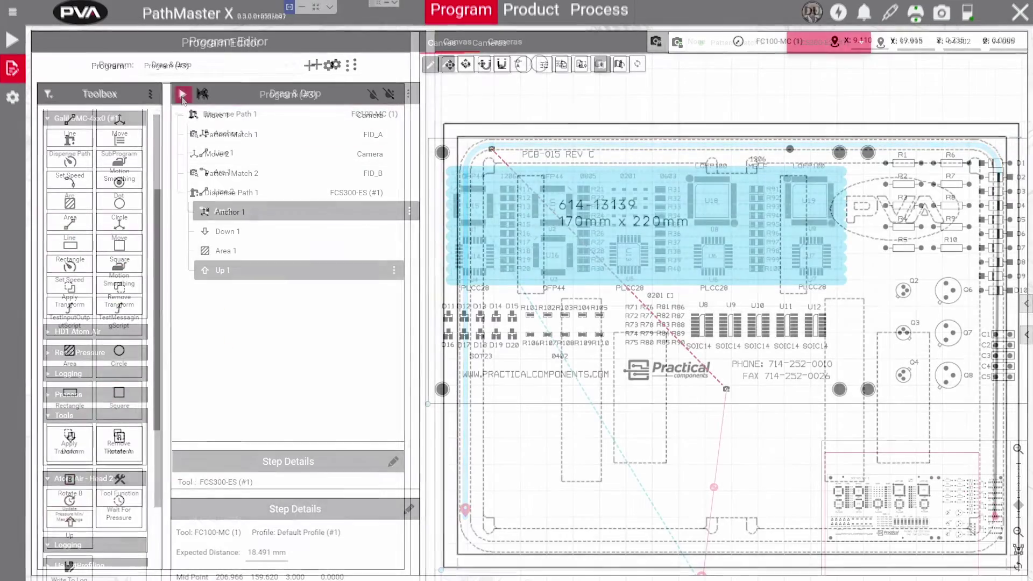
# Run all steps of Program (#3) in Dry playback mode
pyautogui.click(183, 95)
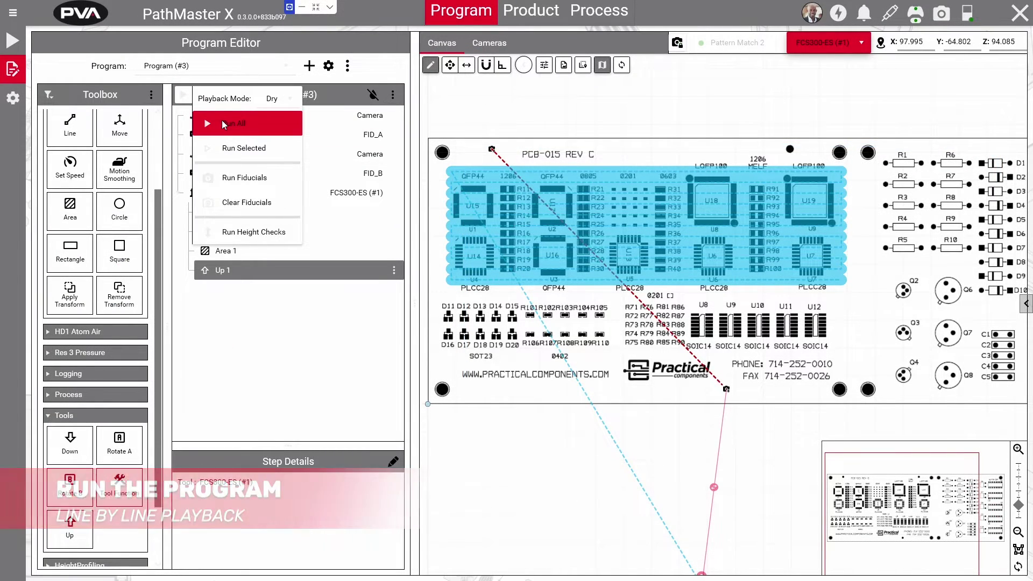
pyautogui.click(223, 123)
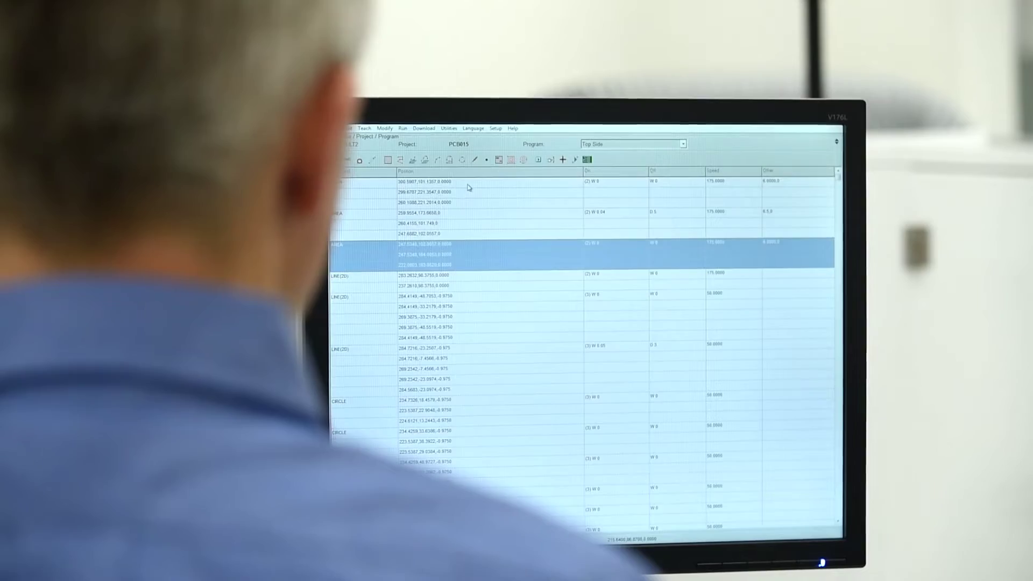
# Select every line of the Top Side program and open the path preview for them
pyautogui.hotkey('ctrl', 'a')
pyautogui.rightClick(488, 463)
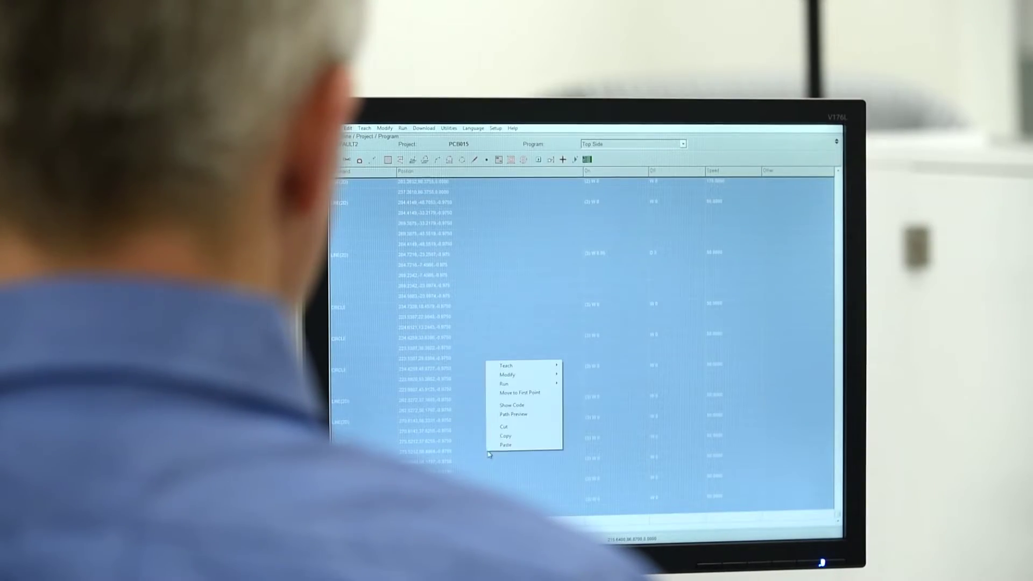
pyautogui.click(507, 419)
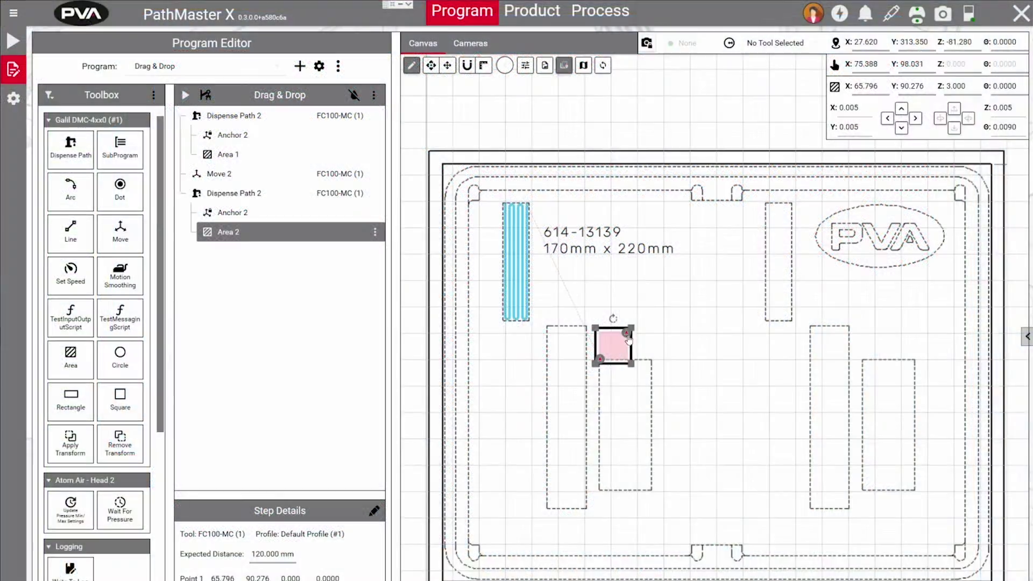
# Stretch Area 2 over the wide dashed rectangle in the drawing's left half and give it 5 mm spacing with the spiral fill type
pyautogui.moveTo(629, 340); pyautogui.dragTo(660, 524)
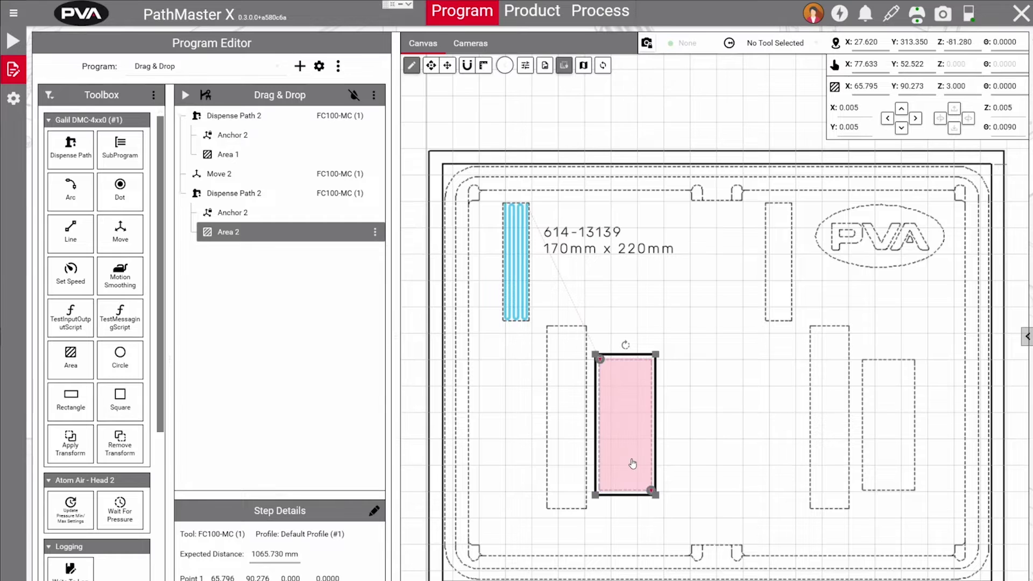
pyautogui.click(375, 232)
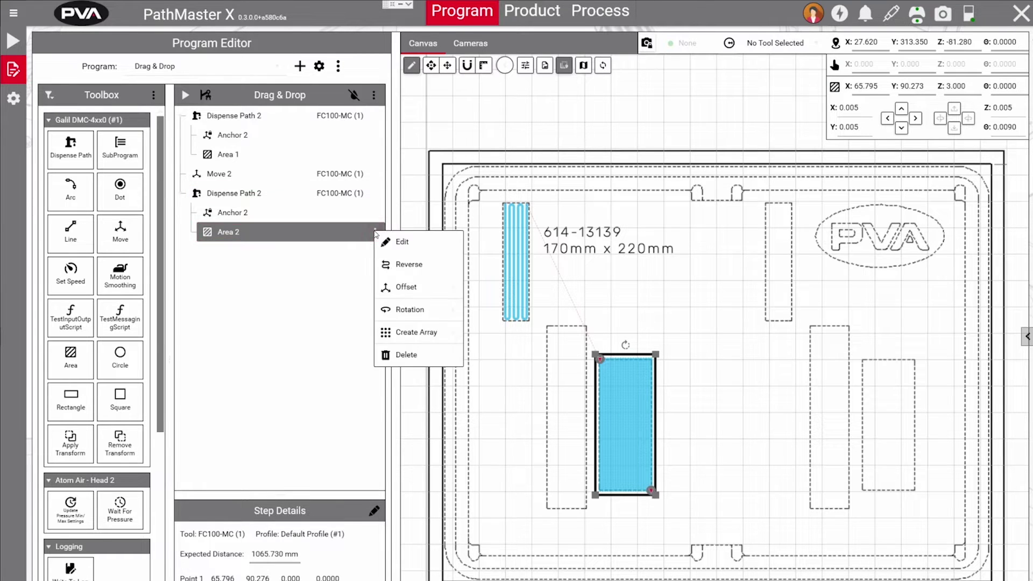
pyautogui.click(398, 238)
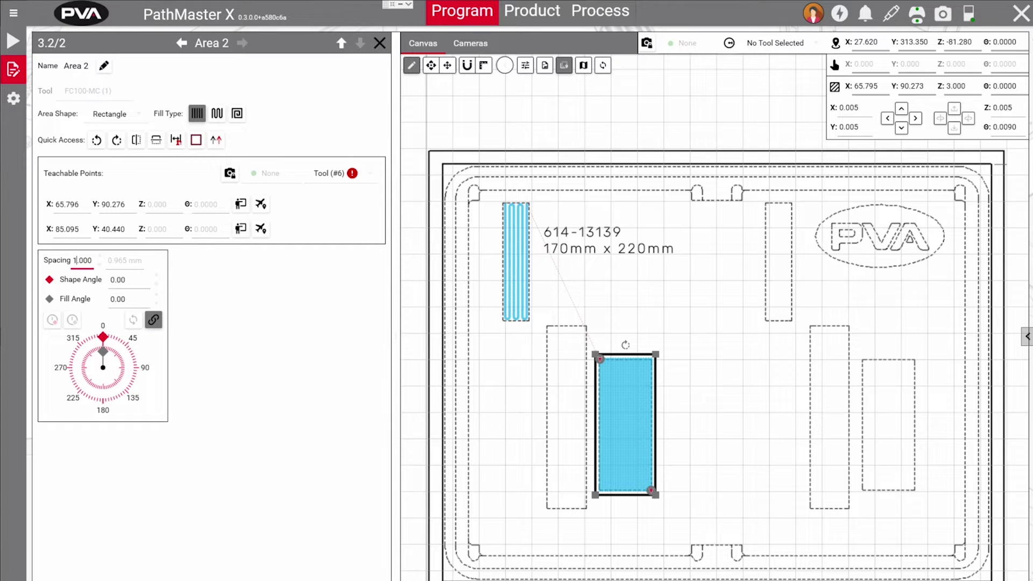
pyautogui.write('3')
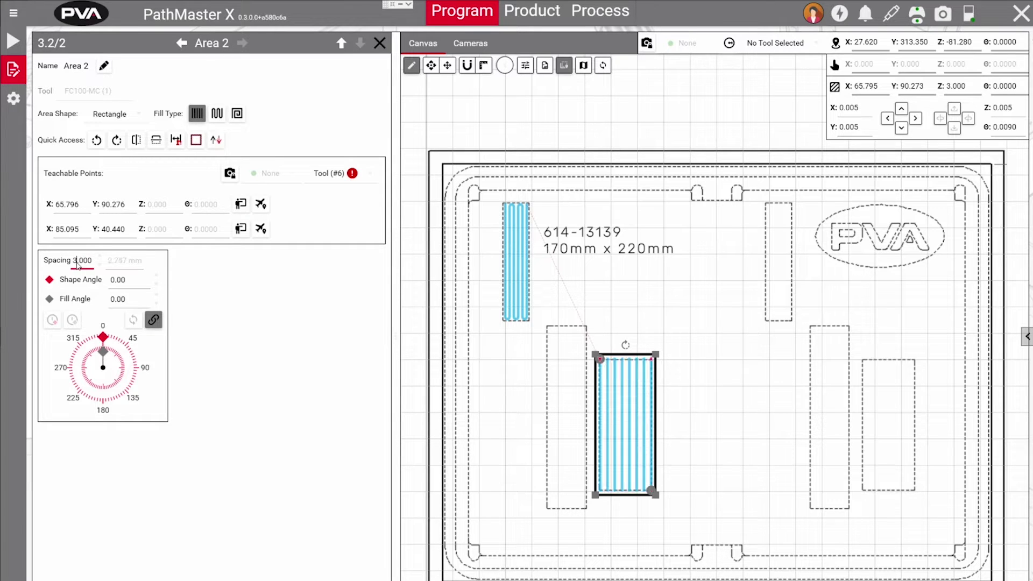
pyautogui.write('5')
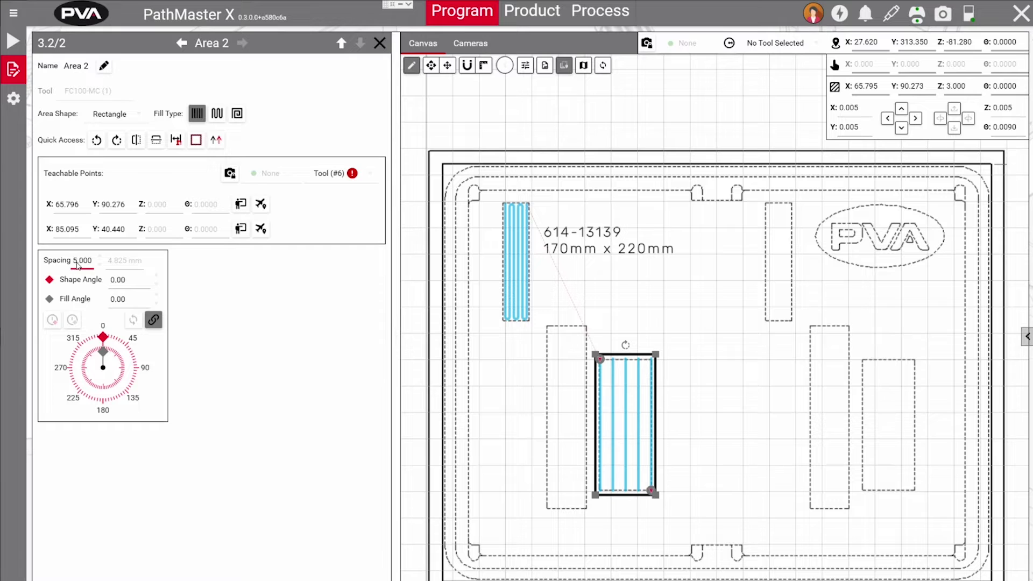
pyautogui.click(237, 114)
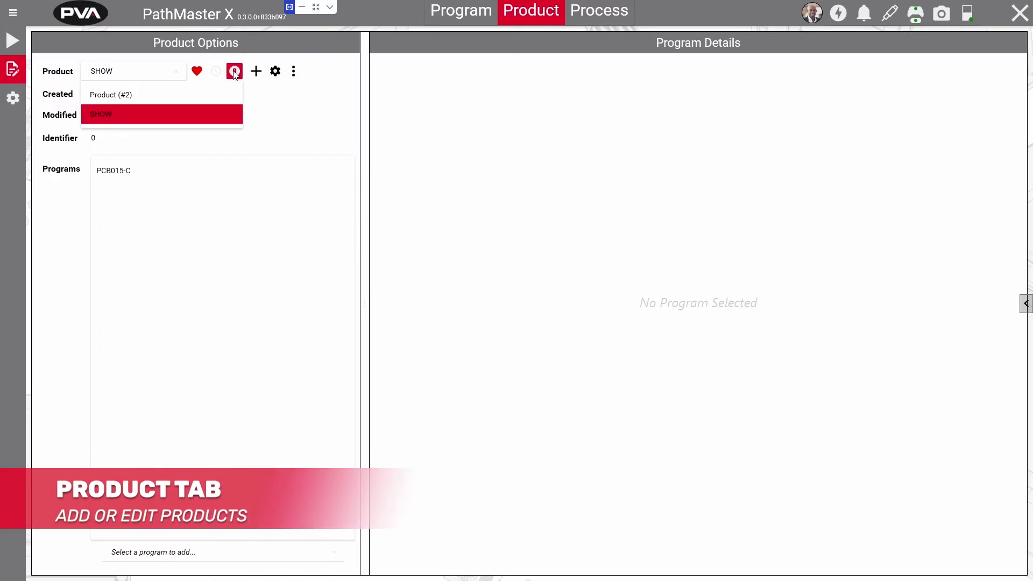
# Create a new product named PCB 3 Production and add the PCB 3 program to it
pyautogui.click(257, 71)
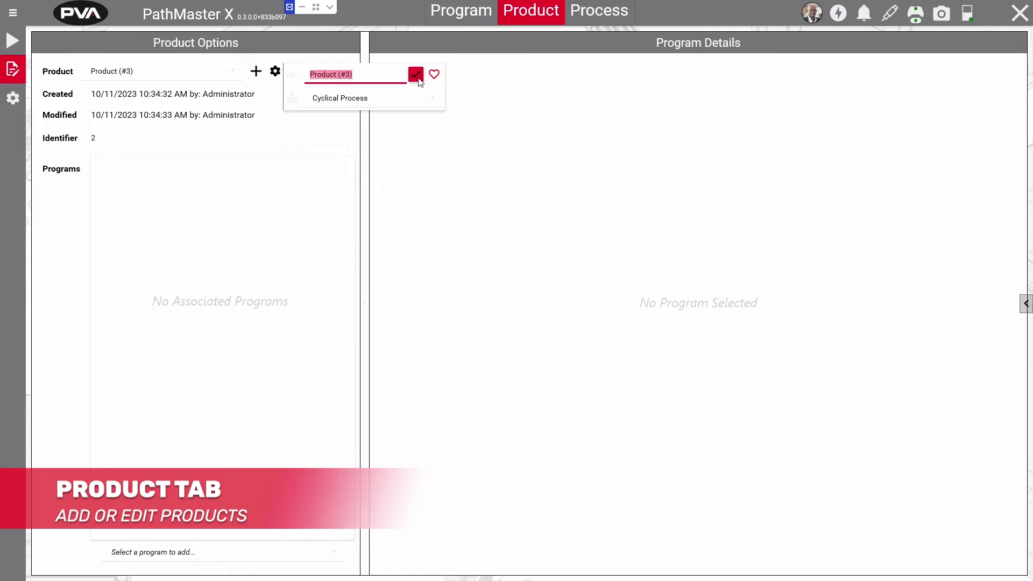
pyautogui.write('PCB 3')
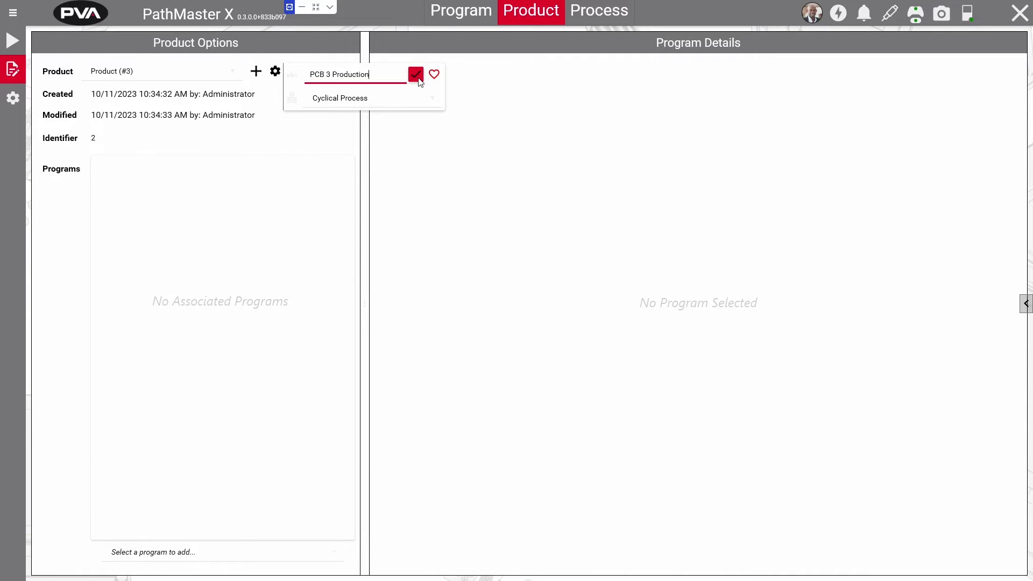
pyautogui.click(416, 75)
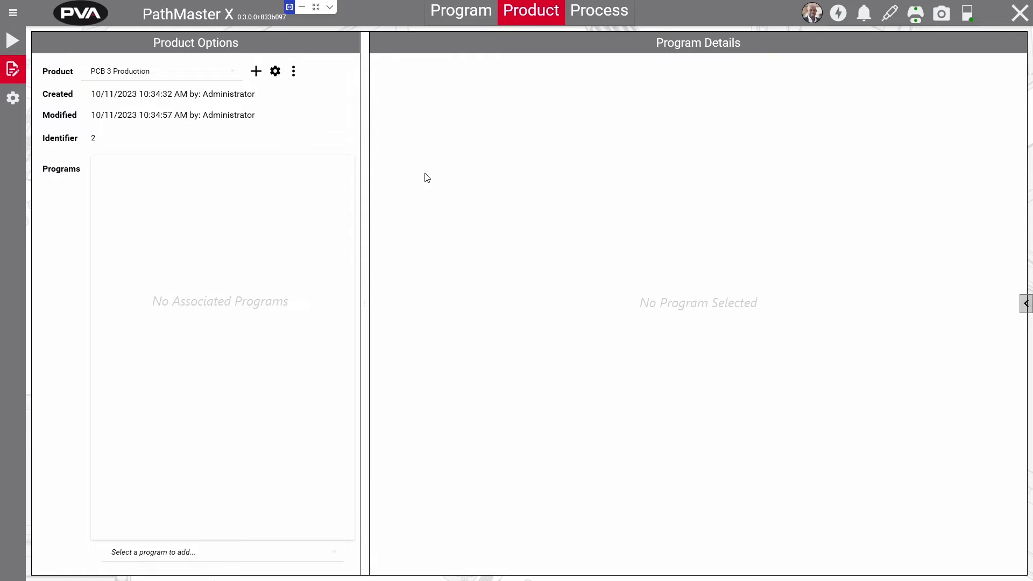
pyautogui.click(153, 553)
pyautogui.click(134, 493)
# Switch the process being edited to Single Process and run it
pyautogui.click(599, 12)
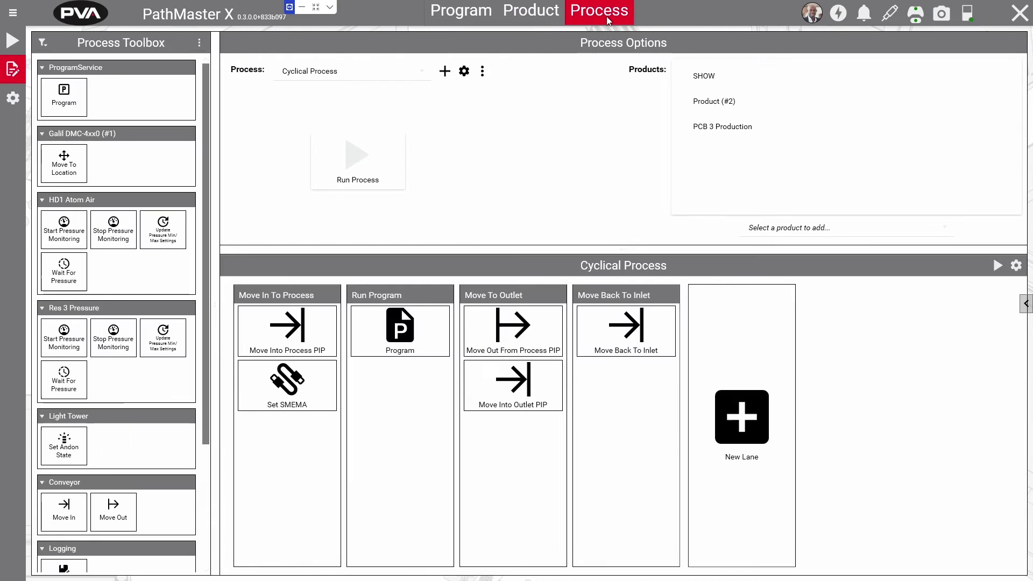
pyautogui.click(420, 76)
pyautogui.click(387, 137)
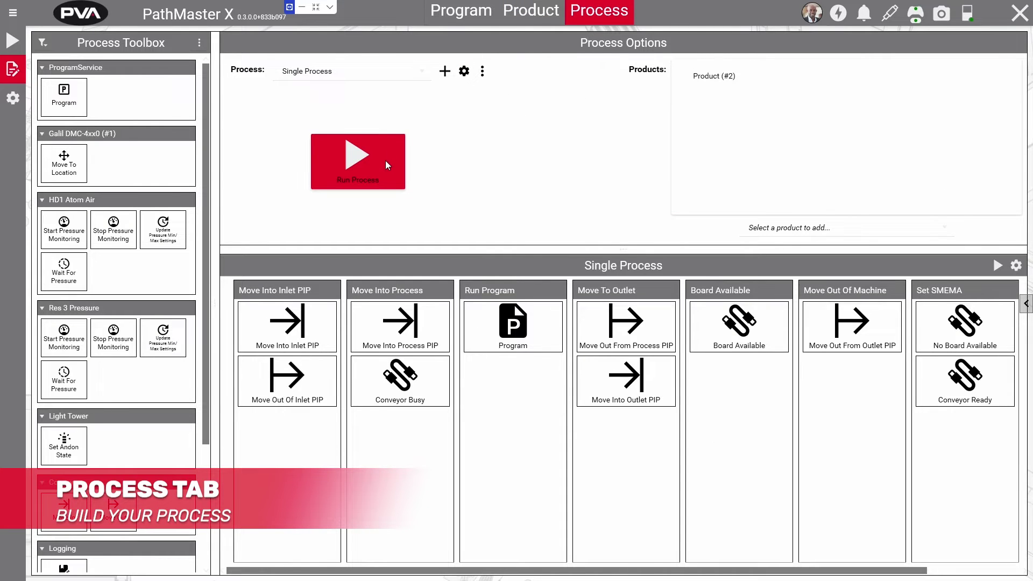
pyautogui.click(386, 160)
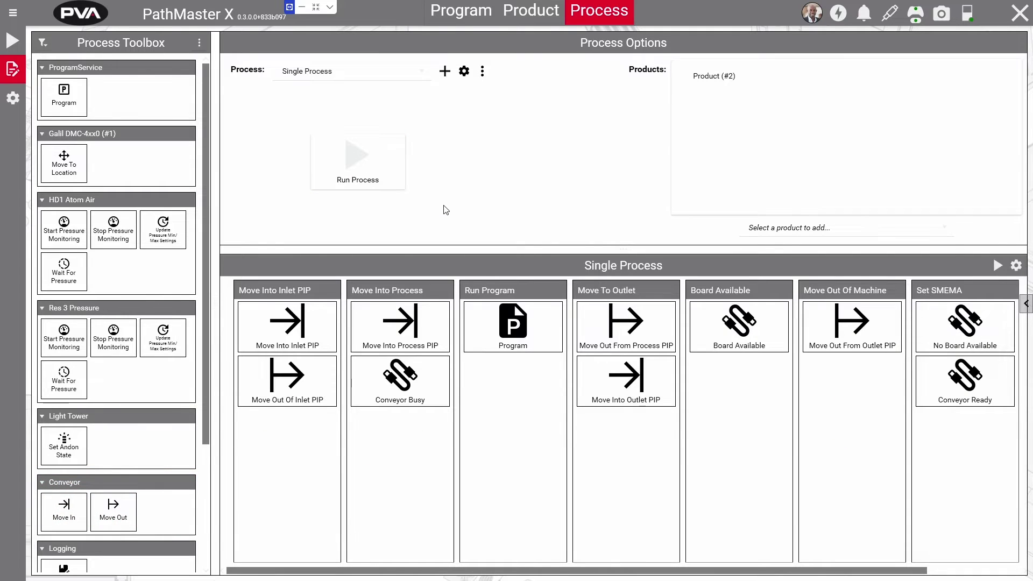
# Replace Product (#2) with PCB 3 Production in the Single Process's product list and run the process
pyautogui.click(910, 227)
pyautogui.click(764, 245)
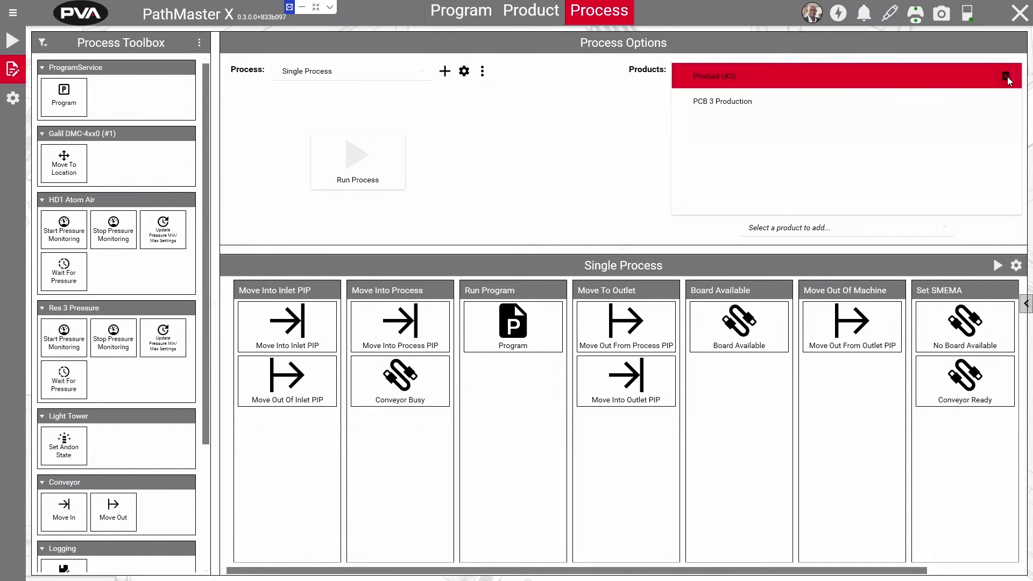
pyautogui.click(1005, 77)
pyautogui.click(389, 166)
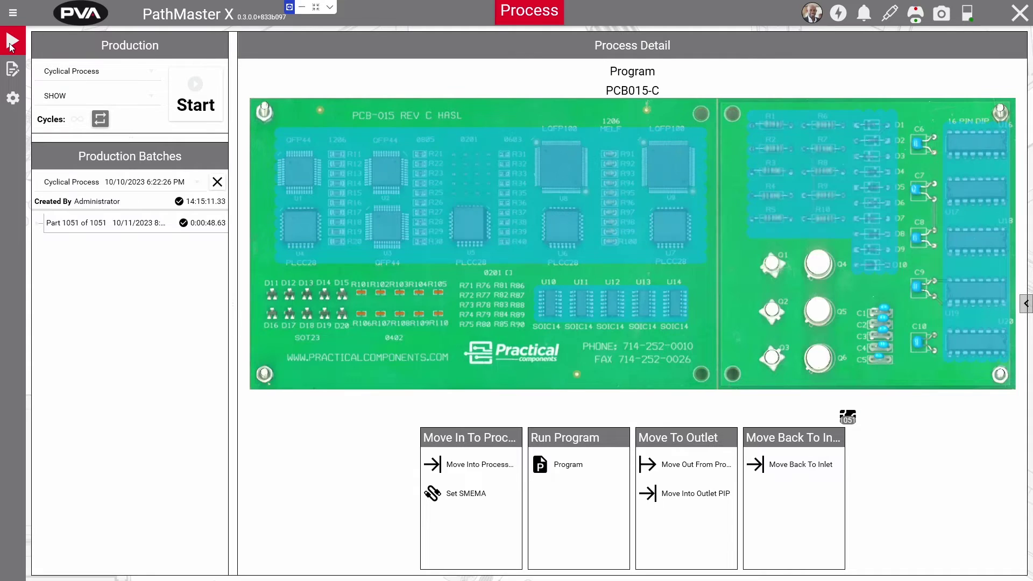
# Choose PCB 3 Production as the product for the Cyclical Process and start production
pyautogui.click(156, 98)
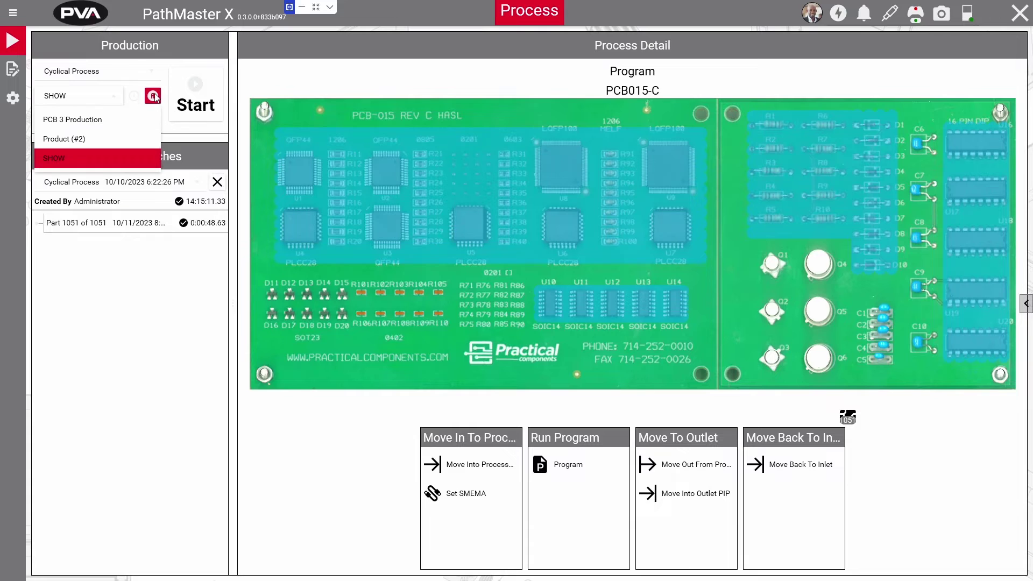
pyautogui.click(142, 118)
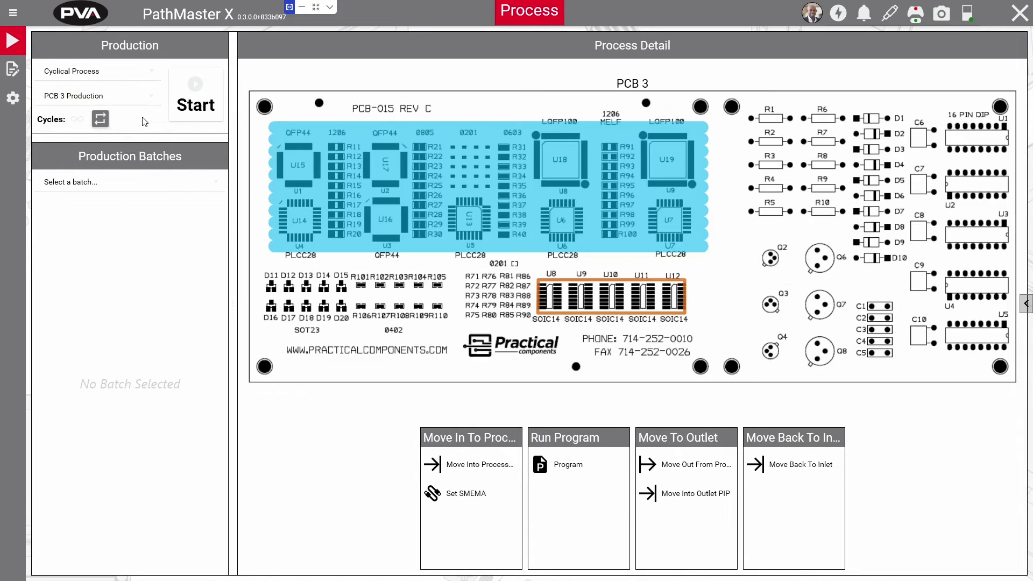
pyautogui.click(193, 94)
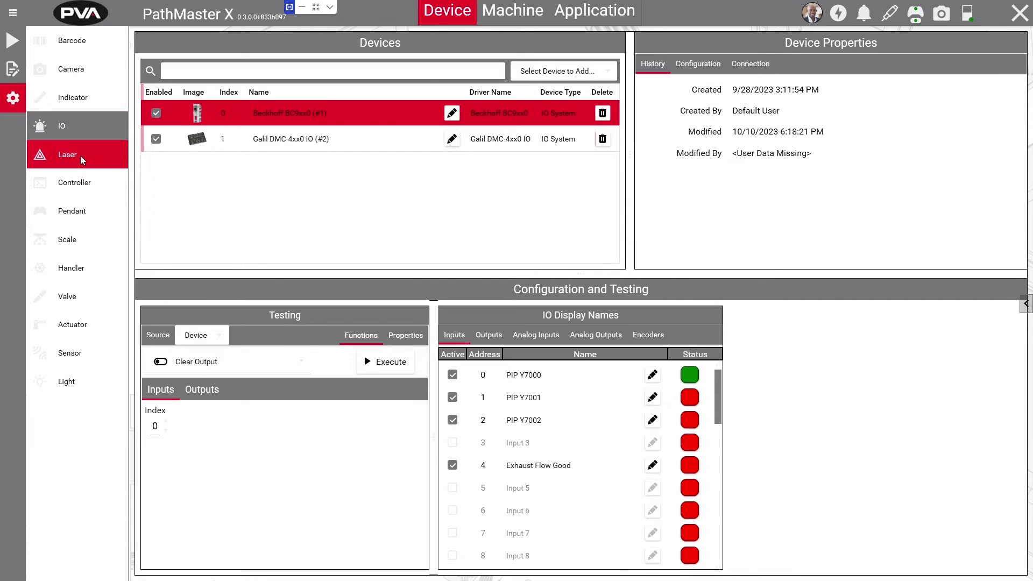
# Review the configured devices in the Laser, Controller and Pendant categories of the device settings
pyautogui.click(80, 156)
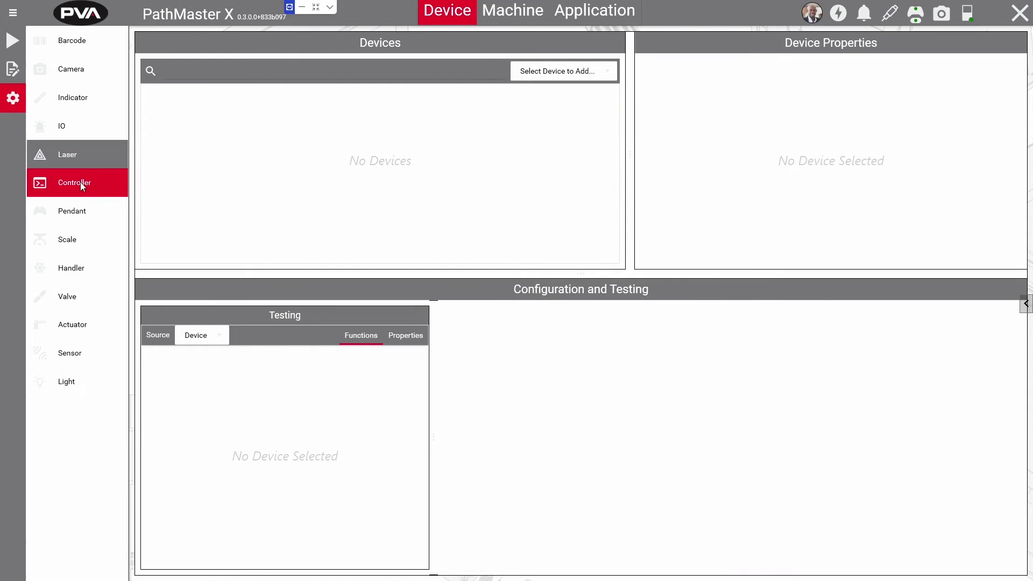
pyautogui.click(79, 182)
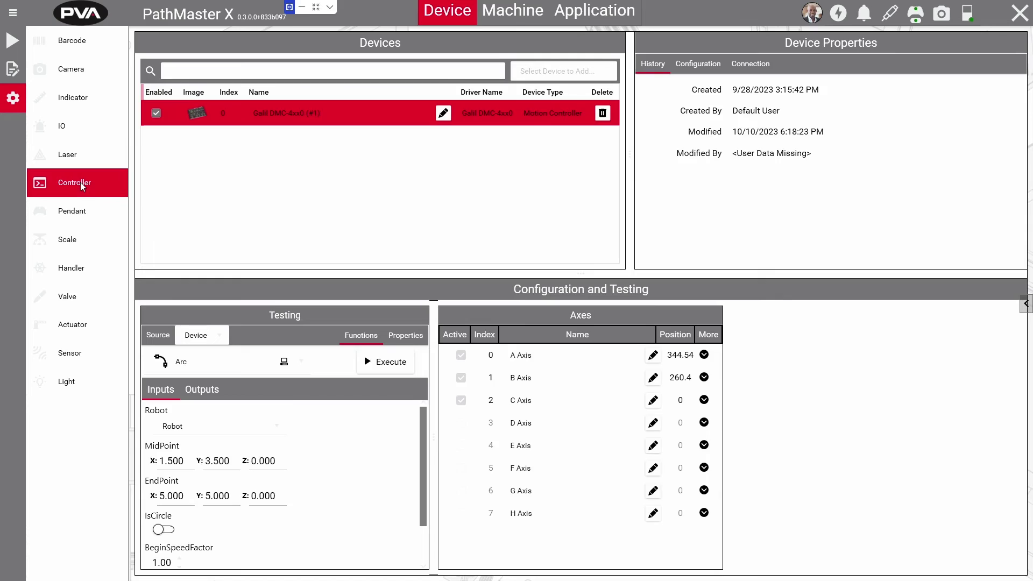
pyautogui.click(79, 214)
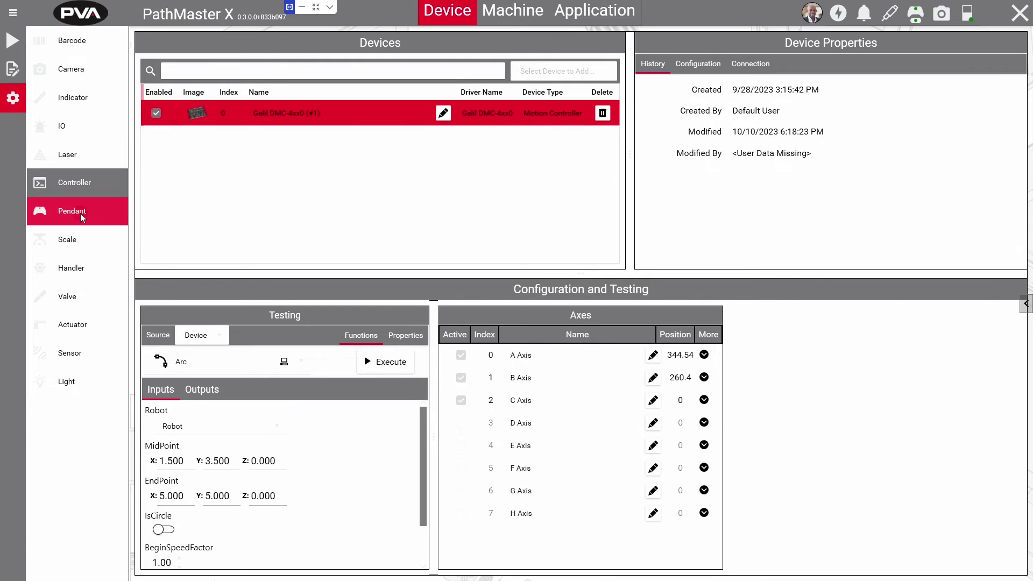